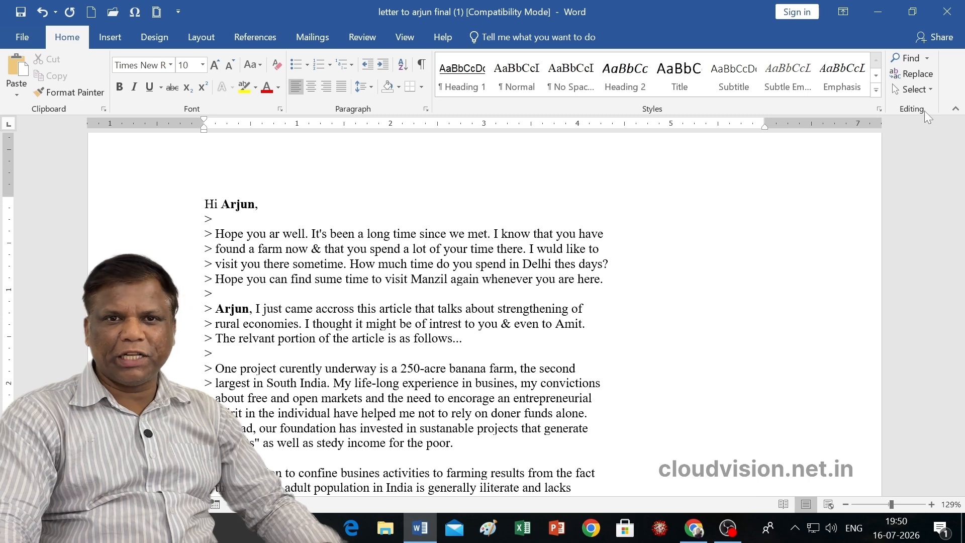
pyautogui.click(918, 74)
pyautogui.moveTo(605, 172); pyautogui.dragTo(437, 26)
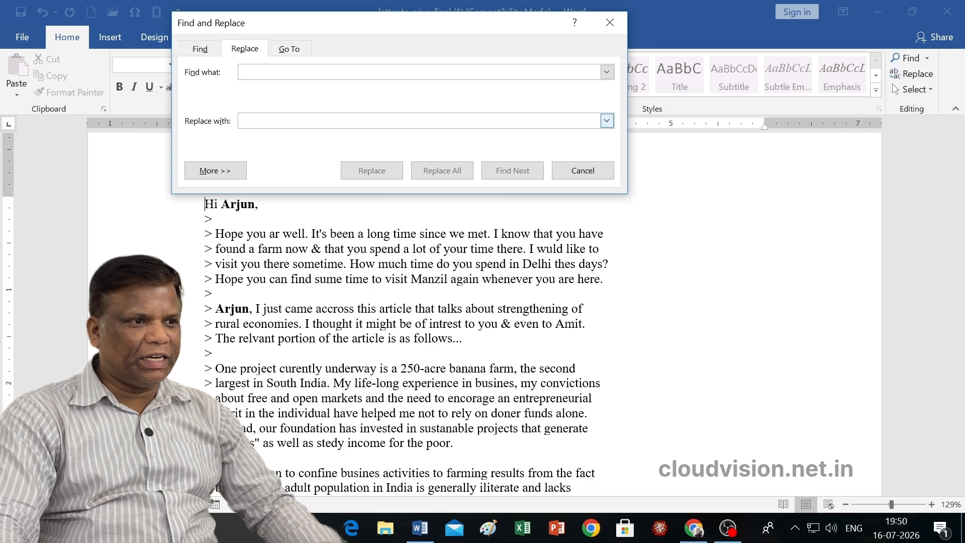
pyautogui.click(583, 170)
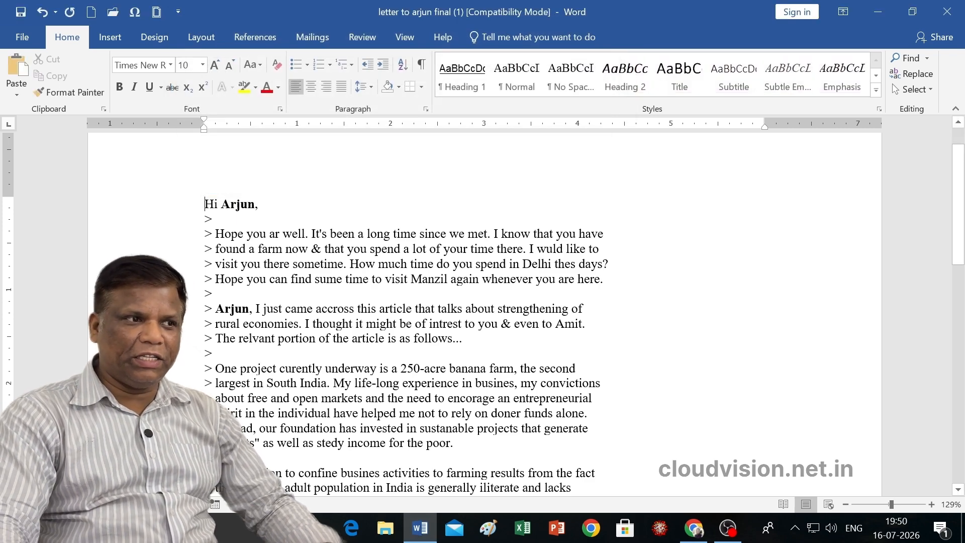
# Show the letter's formatting marks and hide them again
pyautogui.click(421, 65)
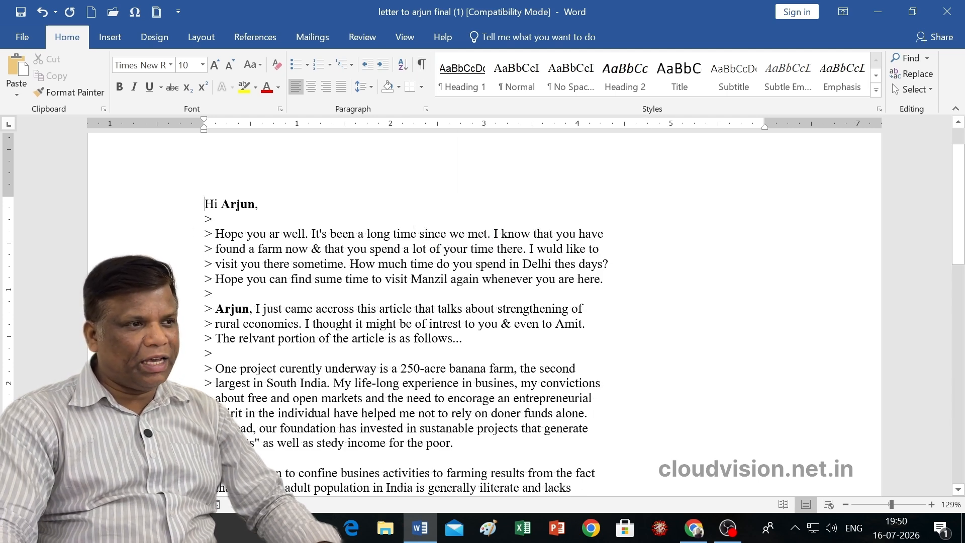
pyautogui.click(421, 64)
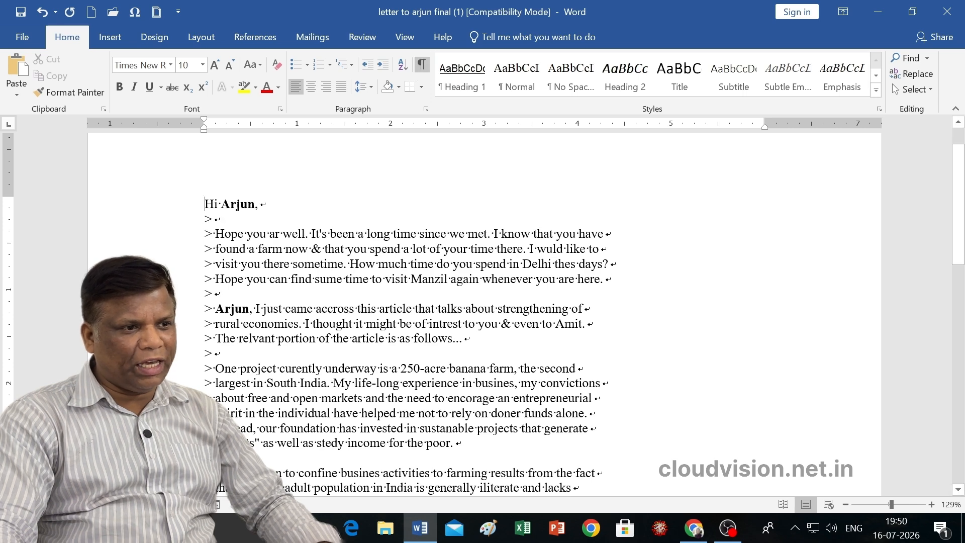
pyautogui.hotkey('ctrl', 'shift', '8')
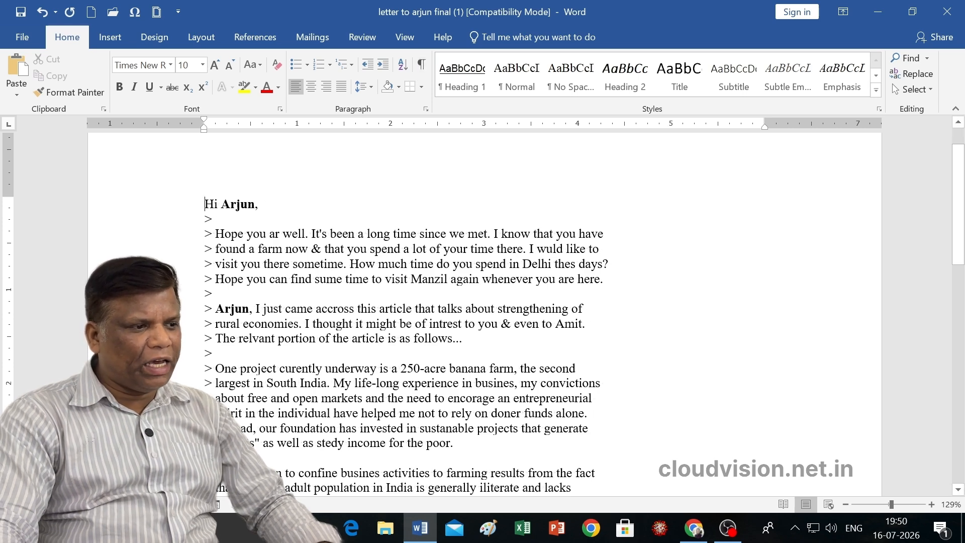
# Insert random filler text before "Pradesh" in the closing paragraph and delete it again
pyautogui.scroll(-12, 483, 311)
pyautogui.scroll(2, 482, 312)
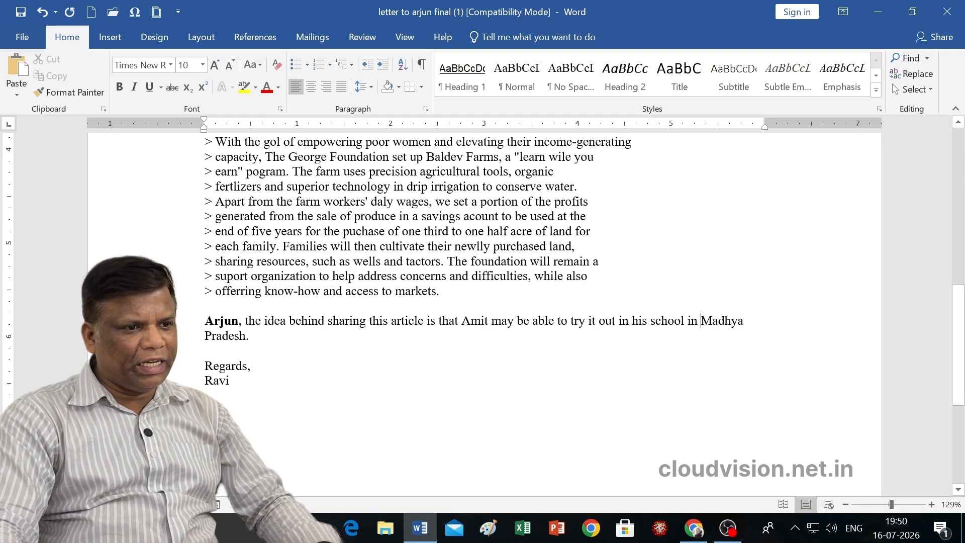
pyautogui.click(749, 321)
pyautogui.write('akjdfak ')
pyautogui.write('djf akdjfkladjfklaj dkf akdjfkadjf aksdjfkadjfkaj dfkjak djf')
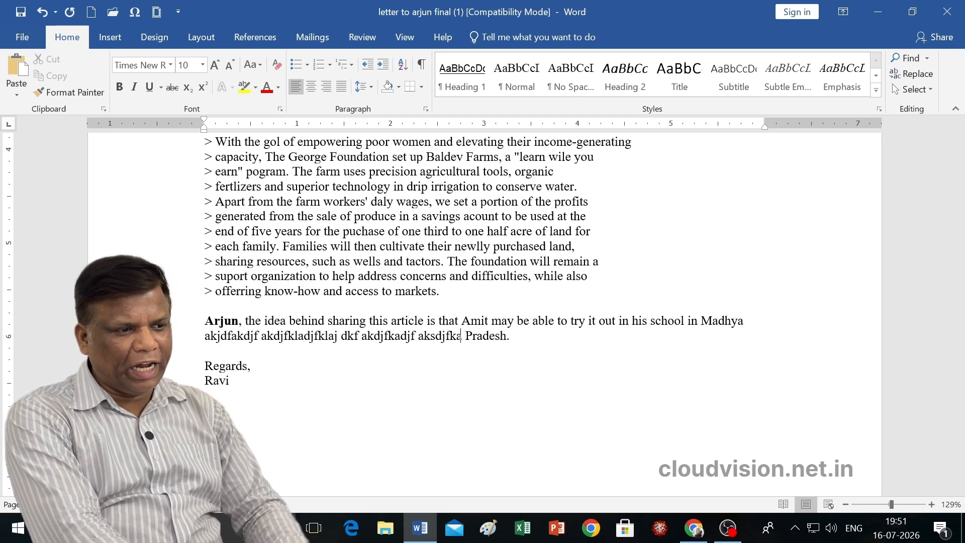
pyautogui.write('kadj fkasdjfklajdsfk adkfjakdjfkadjf ka')
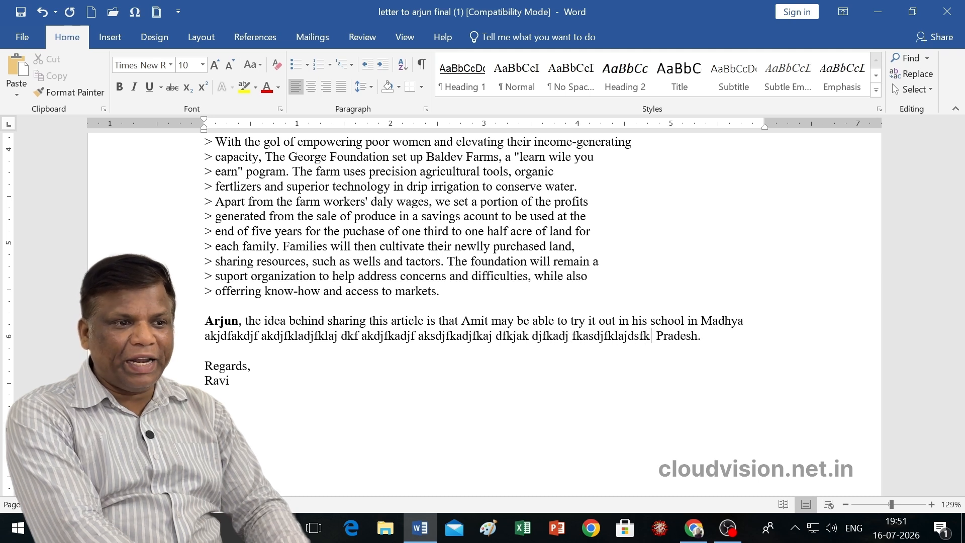
pyautogui.write('dfjadkjfk adjfasd')
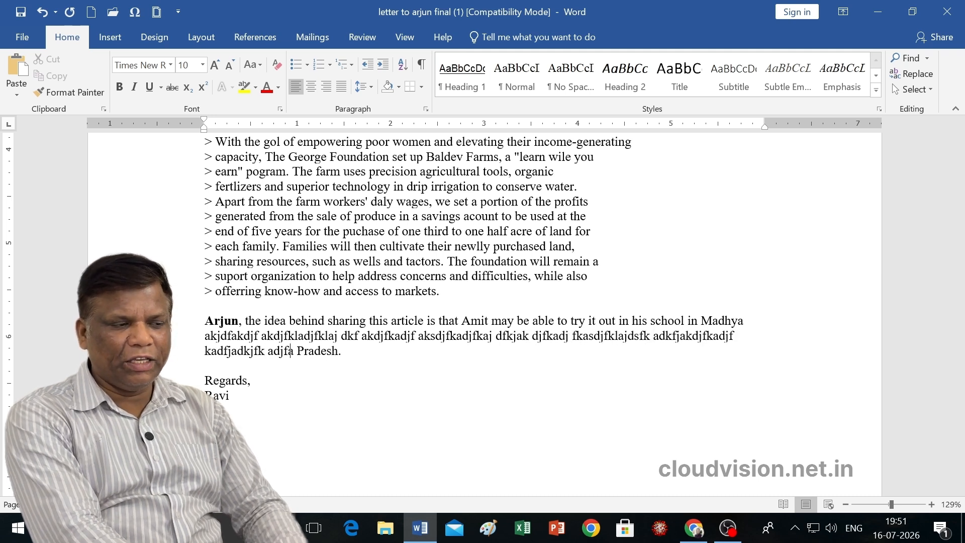
pyautogui.hotkey('shift', 'Up')
pyautogui.hotkey('shift', 'Home')
pyautogui.press('BackSpace')
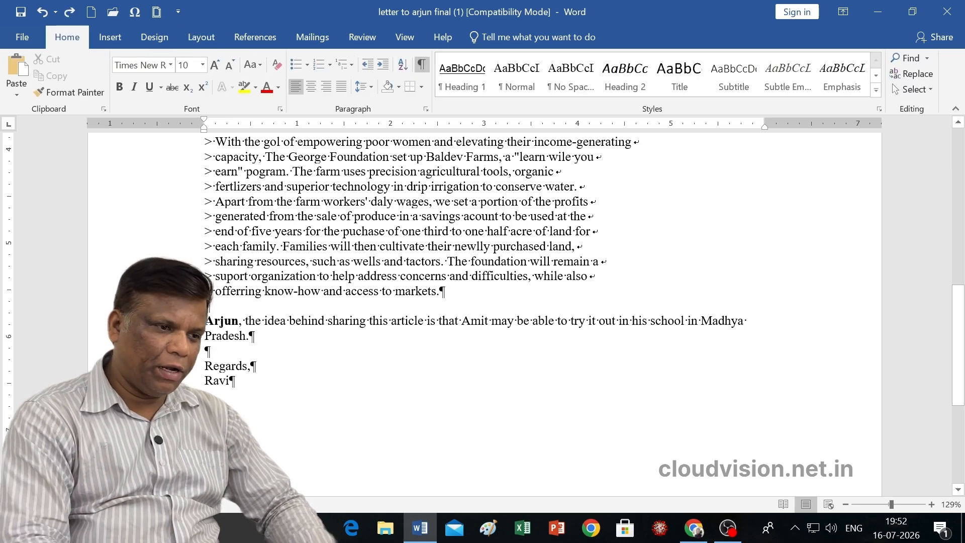
# Insert a manual line break before "it out" in the closing paragraph and highlight the line-break and paragraph marks for comparison
pyautogui.hotkey('shift', 'Return')
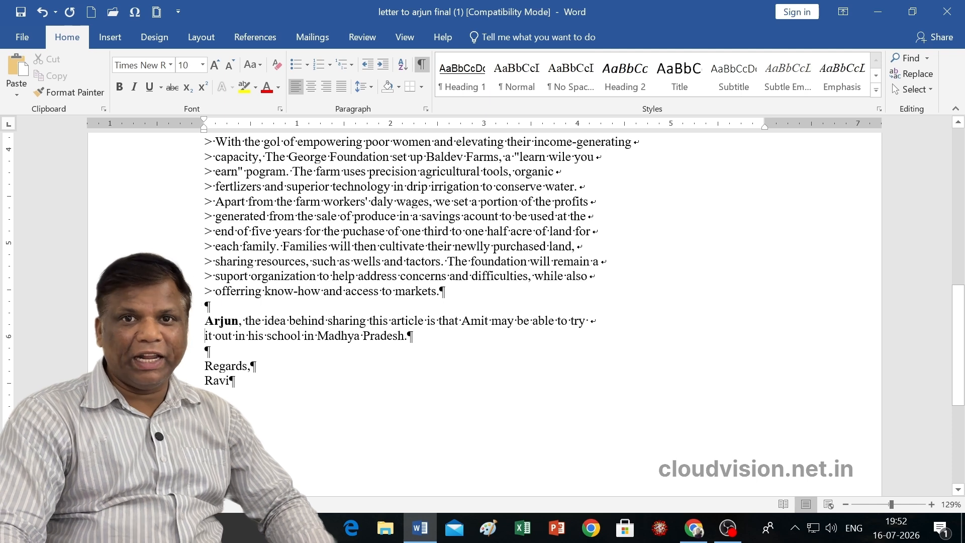
pyautogui.doubleClick(594, 321)
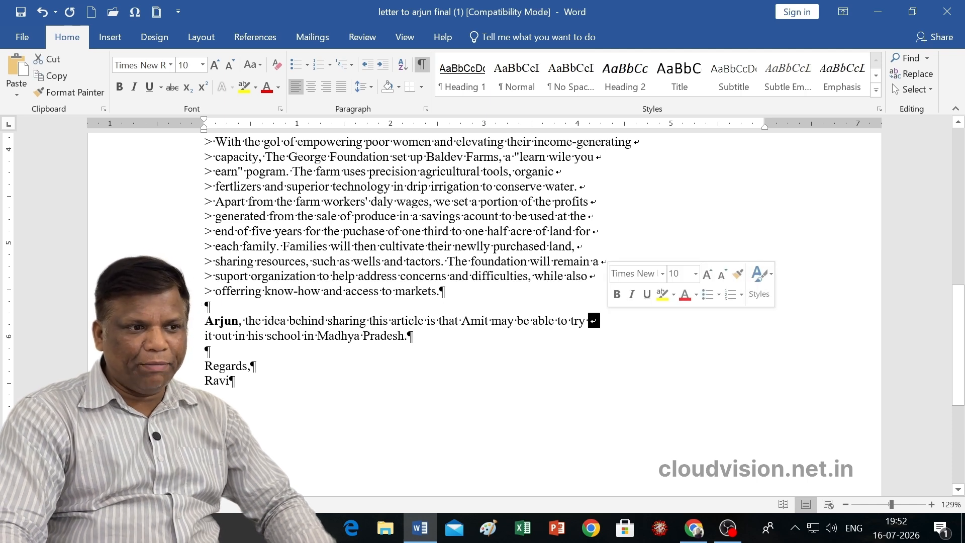
pyautogui.doubleClick(410, 336)
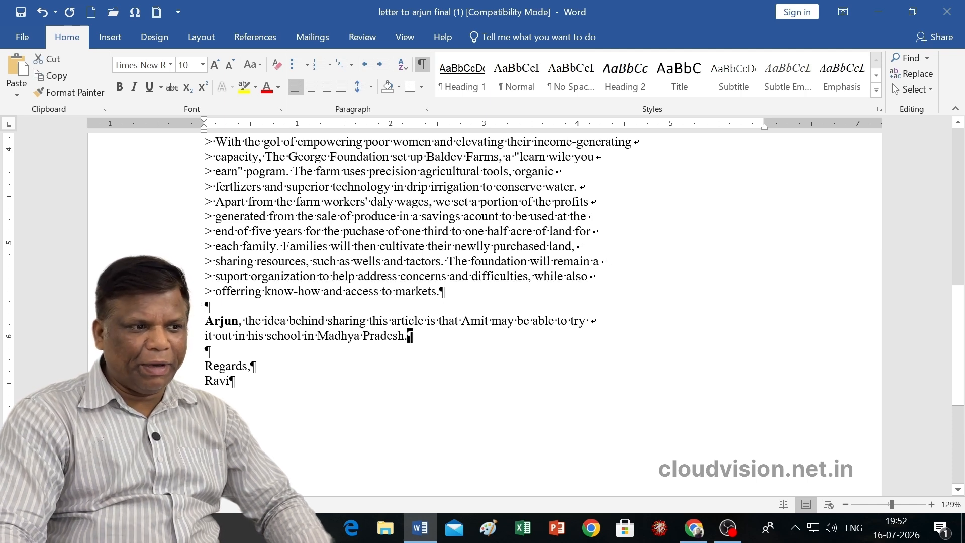
pyautogui.moveTo(439, 291); pyautogui.dragTo(446, 292)
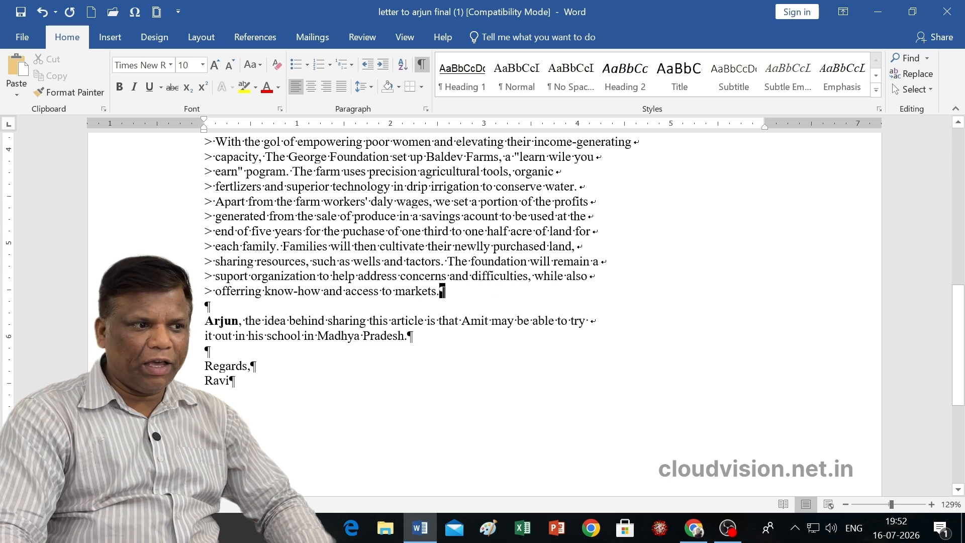
# Examine the formatting marks through the letter, highlighting the first quoted block to see how its lines end
pyautogui.click(421, 64)
pyautogui.scroll(1, 455, 123)
pyautogui.click(421, 64)
pyautogui.scroll(1, 442, 123)
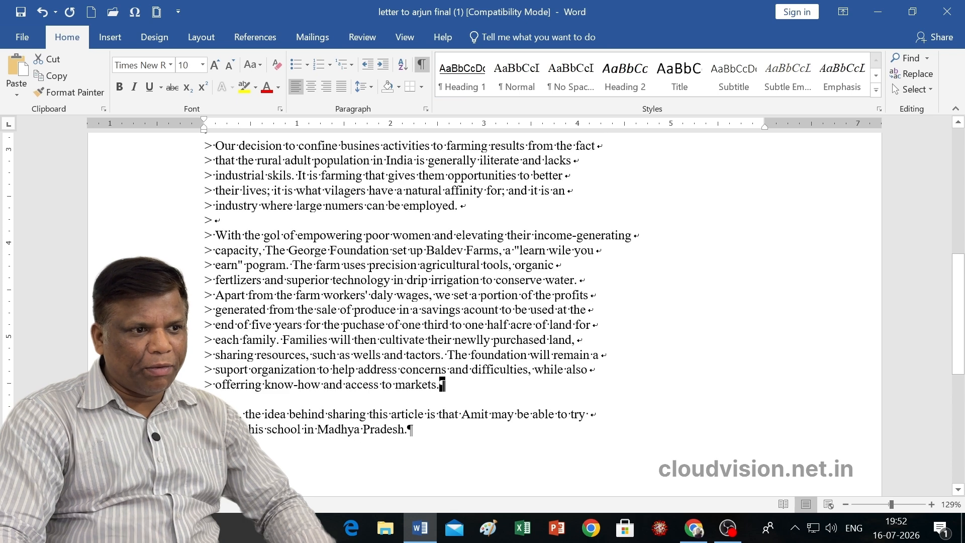
pyautogui.scroll(3, 442, 301)
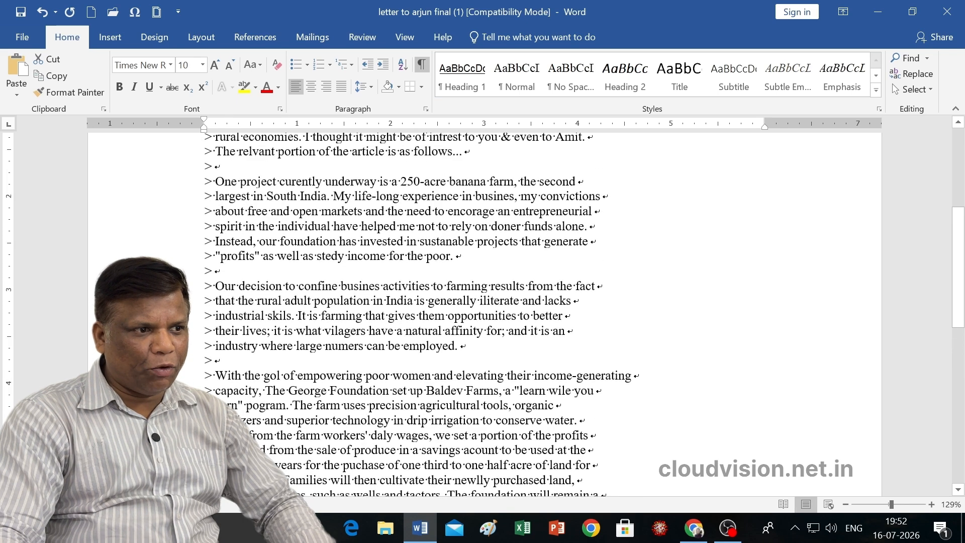
pyautogui.scroll(5, 442, 302)
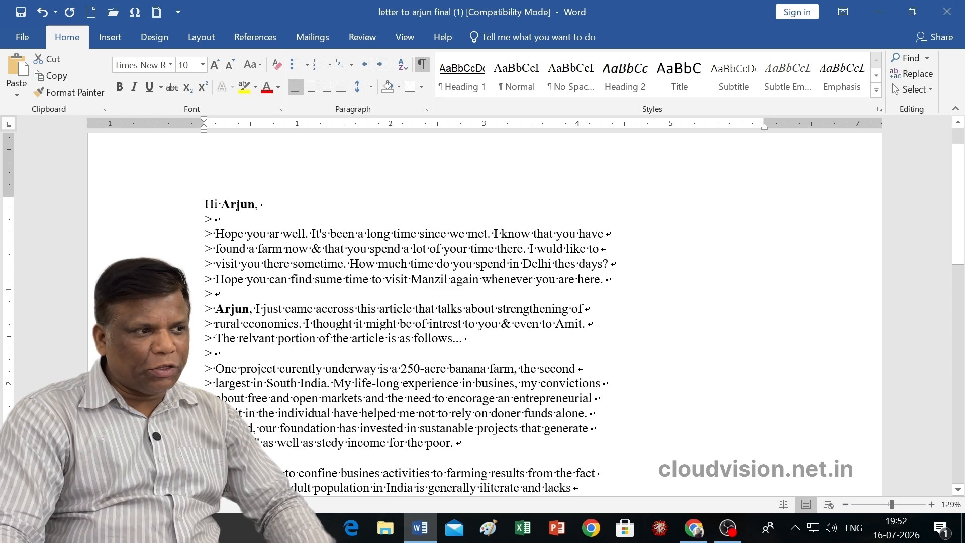
pyautogui.moveTo(190, 232); pyautogui.dragTo(191, 294)
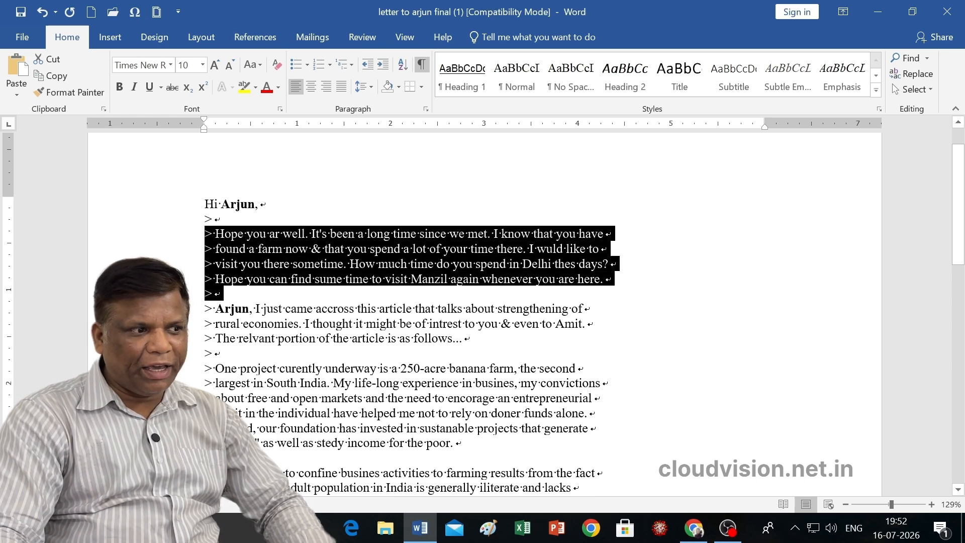
pyautogui.click(249, 309)
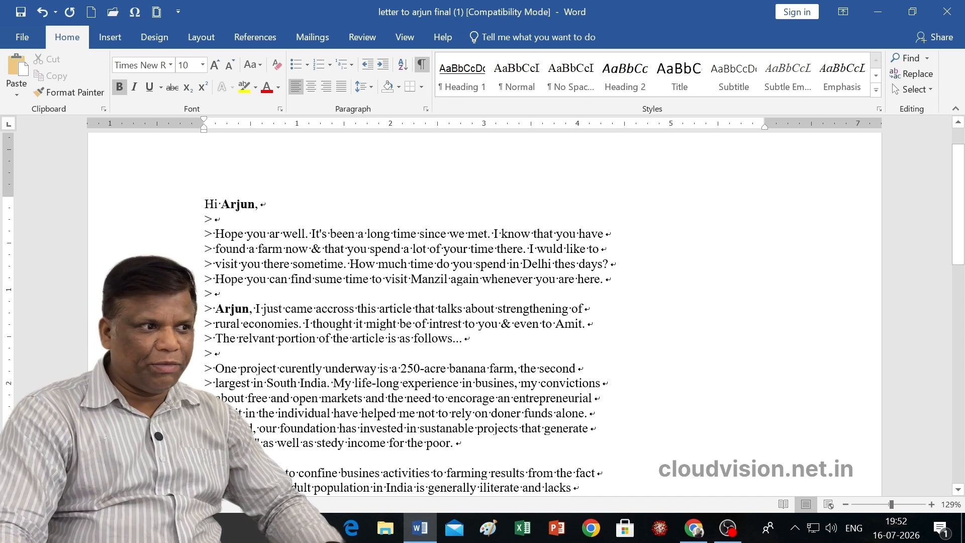
# Set up a replacement from the document's start that searches for two manual line breaks, each followed by ">" (^l> ^l>)
pyautogui.hotkey('ctrl', 'Home')
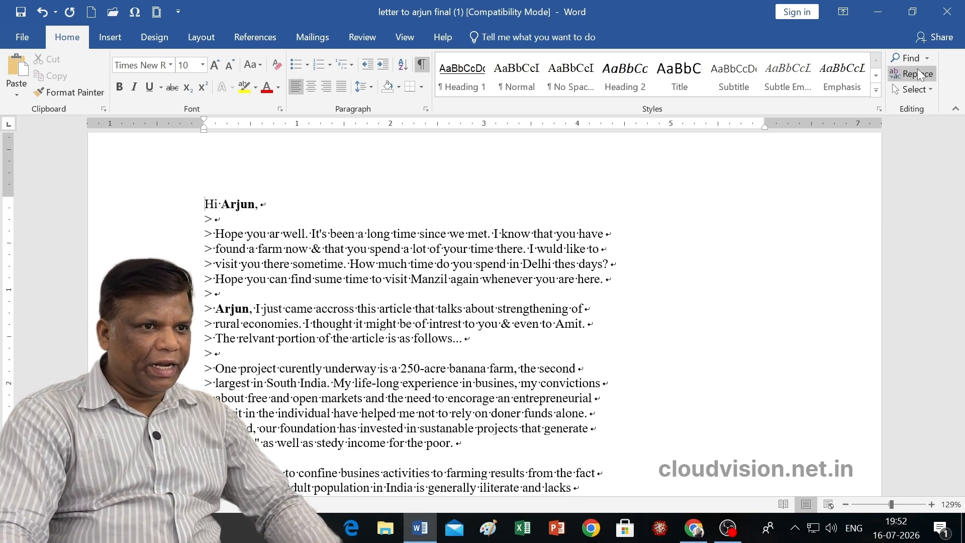
pyautogui.click(918, 72)
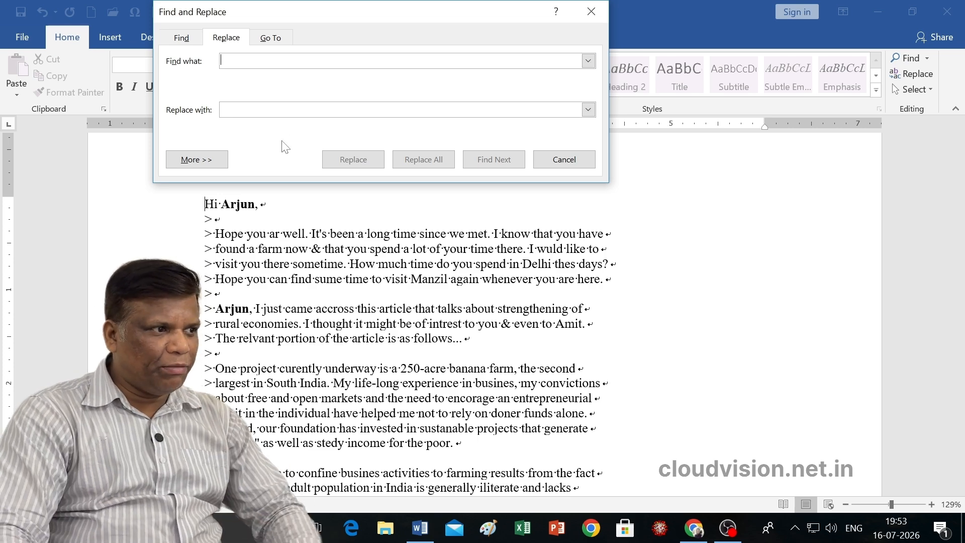
pyautogui.click(204, 162)
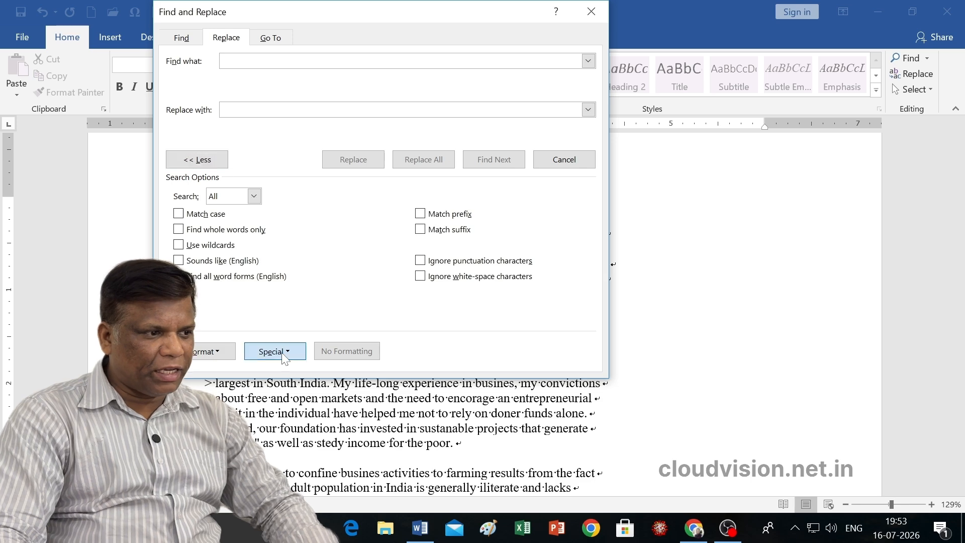
pyautogui.click(273, 351)
pyautogui.click(385, 324)
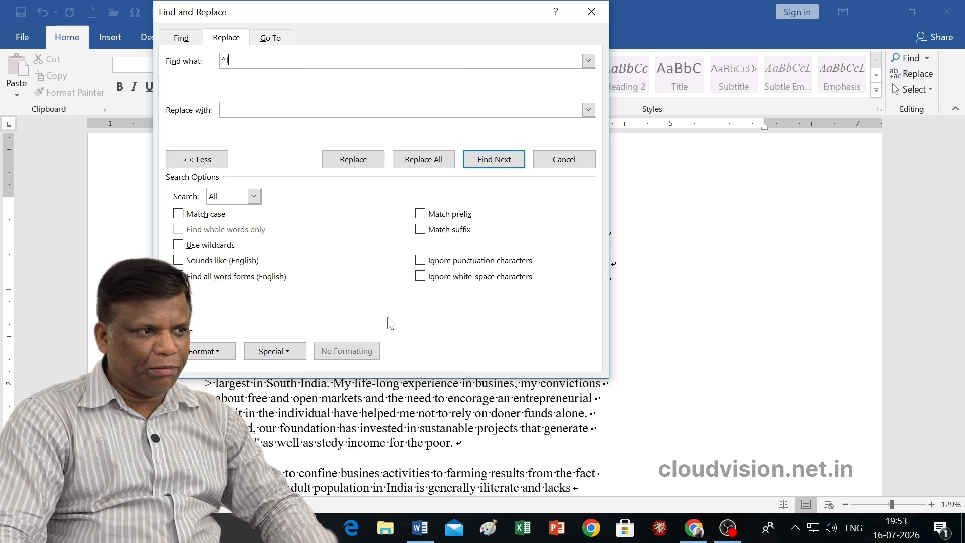
pyautogui.write('>')
pyautogui.click(292, 355)
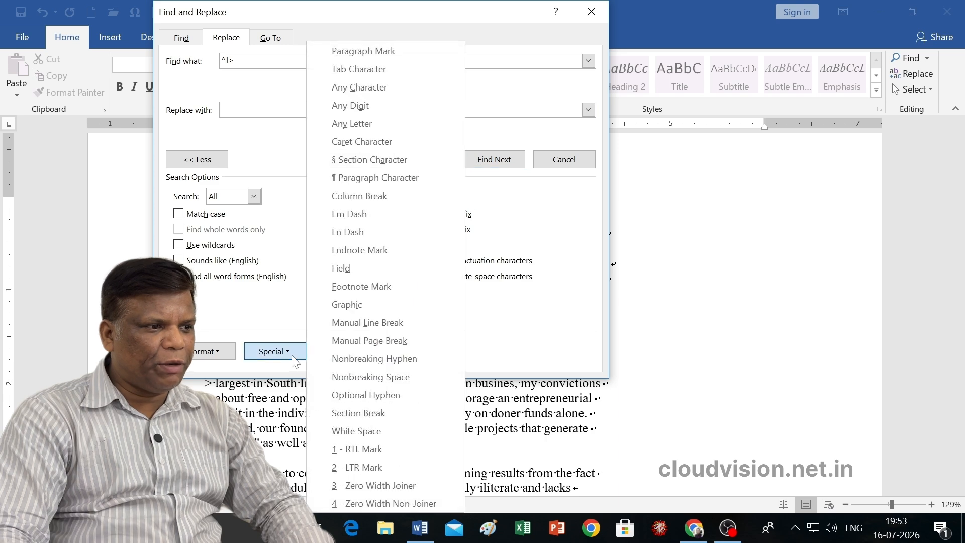
pyautogui.click(358, 324)
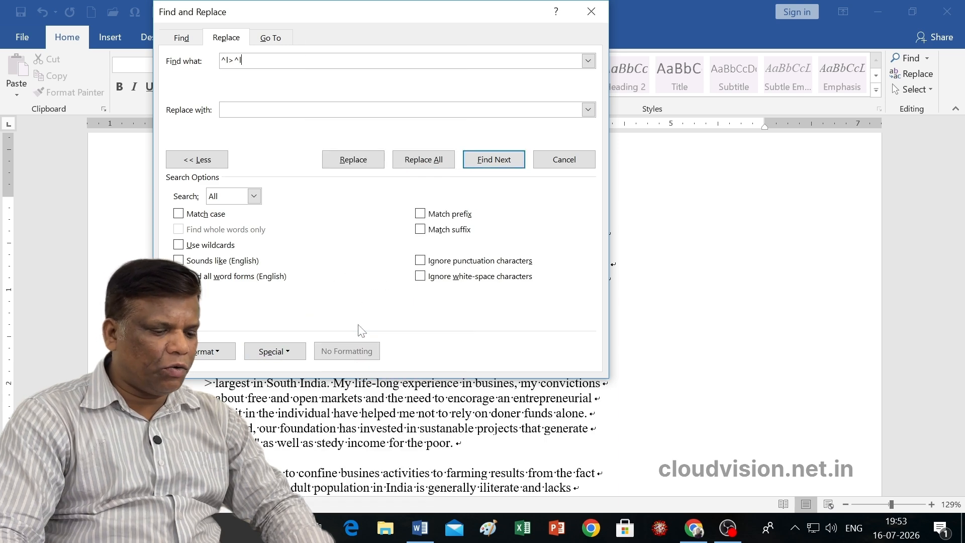
pyautogui.write('>')
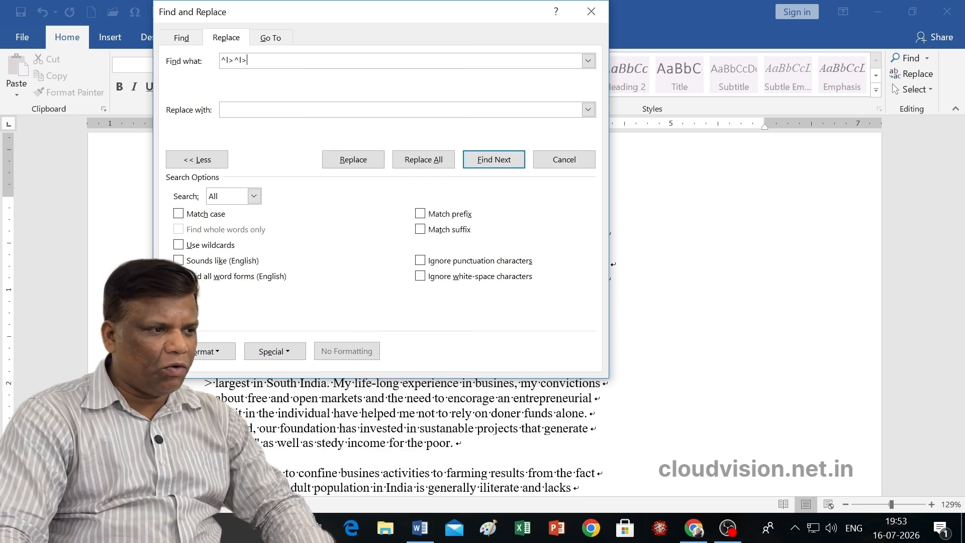
# Replace all matches with two paragraph marks (^p^p) and close Find and Replace
pyautogui.press('Tab')
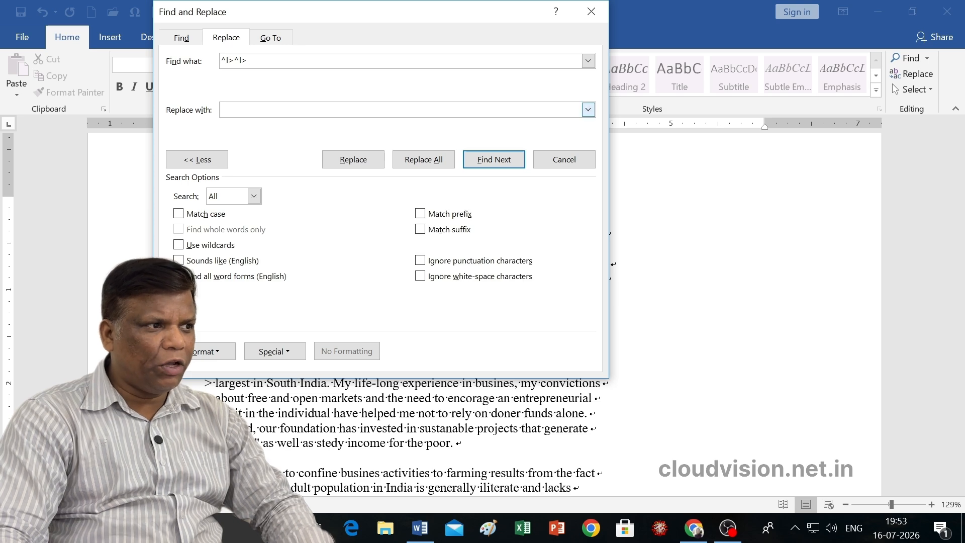
pyautogui.click(274, 351)
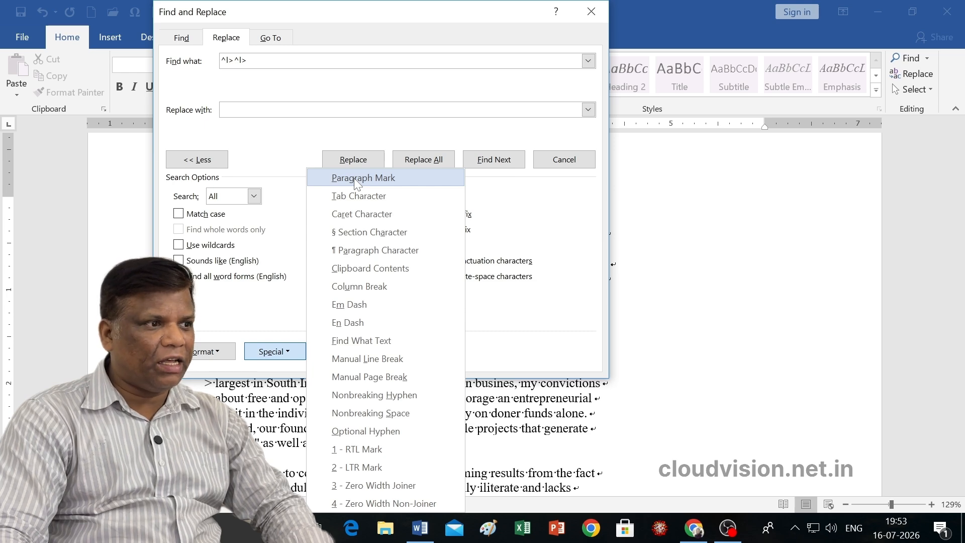
pyautogui.click(354, 178)
pyautogui.click(300, 352)
pyautogui.click(354, 209)
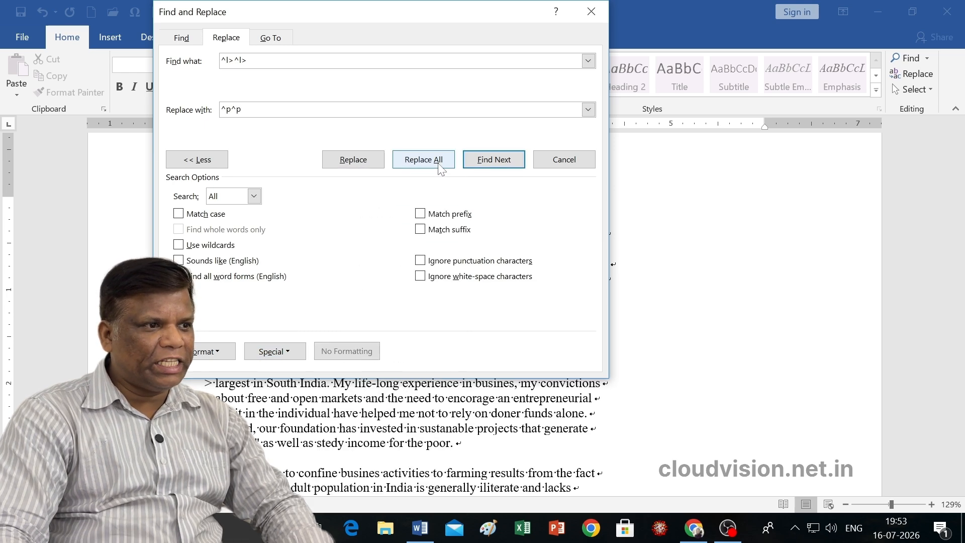
pyautogui.click(437, 162)
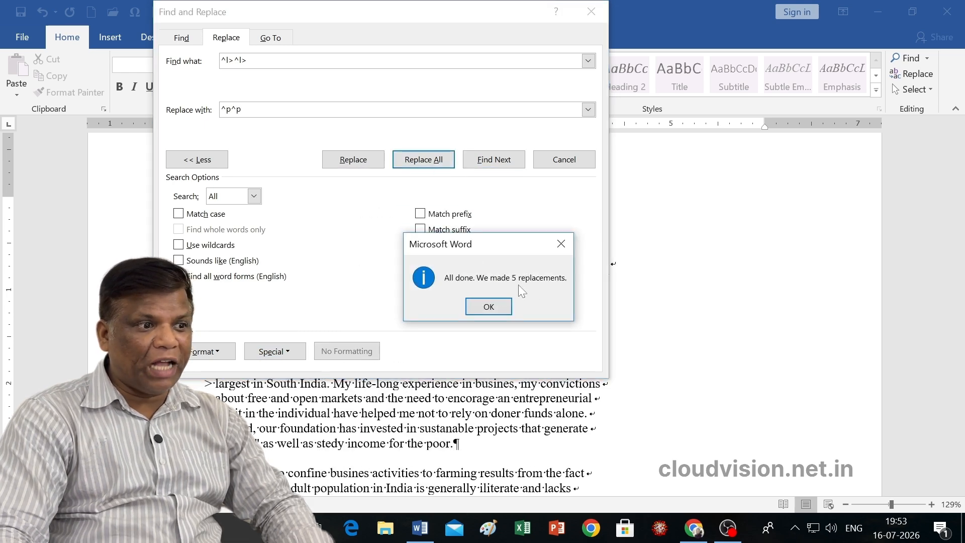
pyautogui.click(490, 307)
pyautogui.click(562, 159)
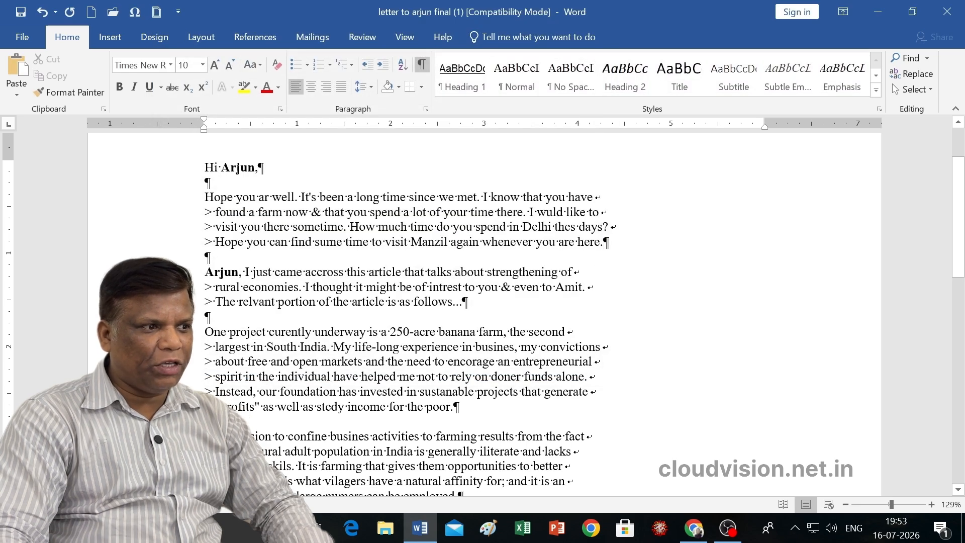
# Examine the new paragraph breaks and highlight a leftover line break and ">" in the first paragraph
pyautogui.click(205, 258)
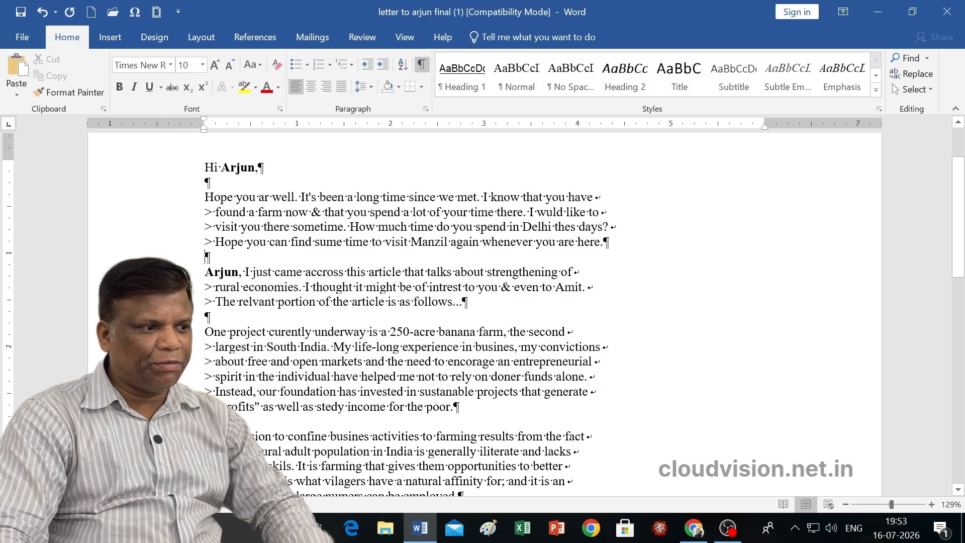
pyautogui.scroll(2, 483, 312)
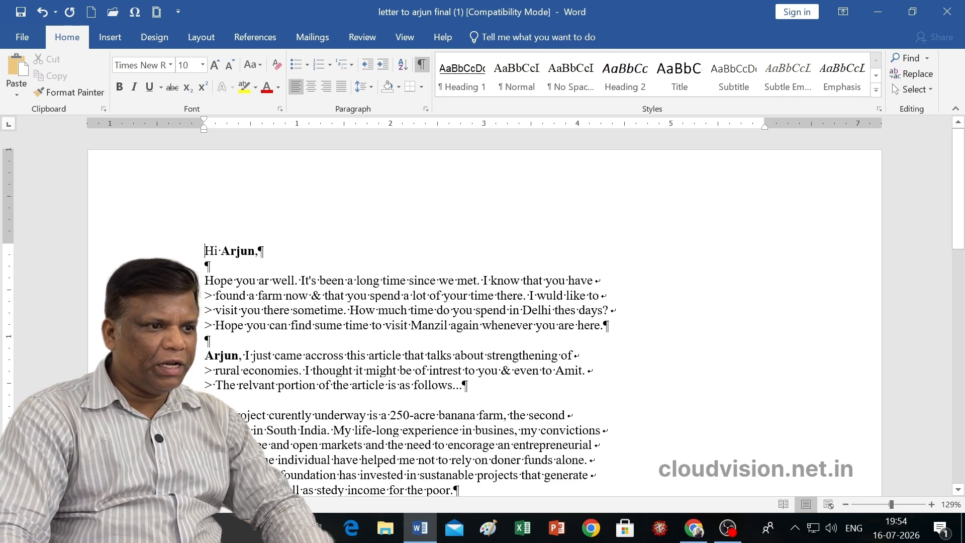
pyautogui.doubleClick(598, 280)
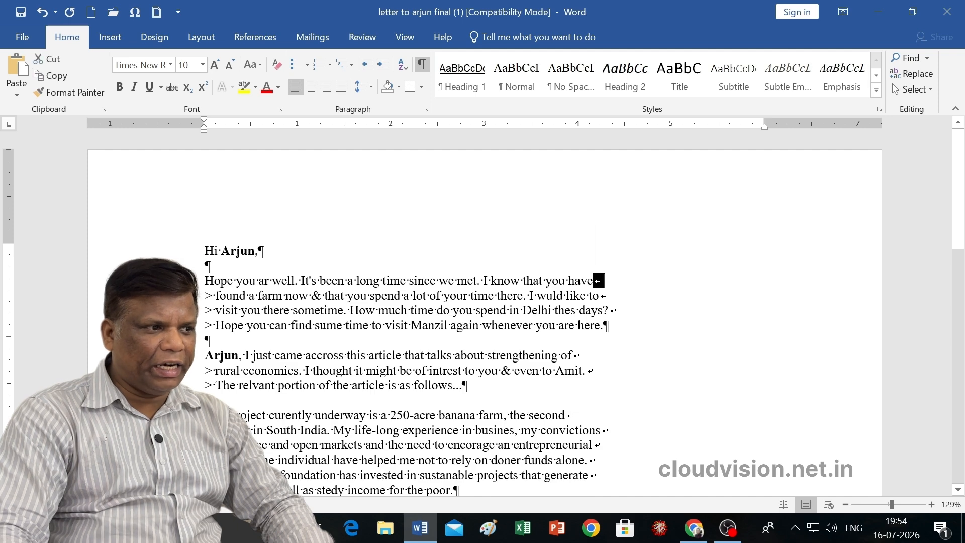
pyautogui.doubleClick(208, 296)
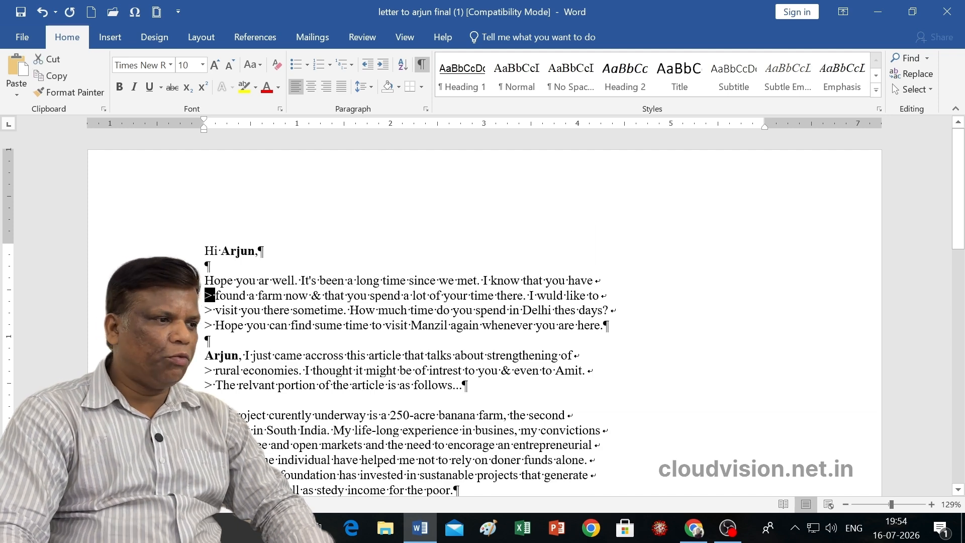
# Set up a new replacement that searches for a single manual line break followed by ">" (^l>)
pyautogui.click(925, 73)
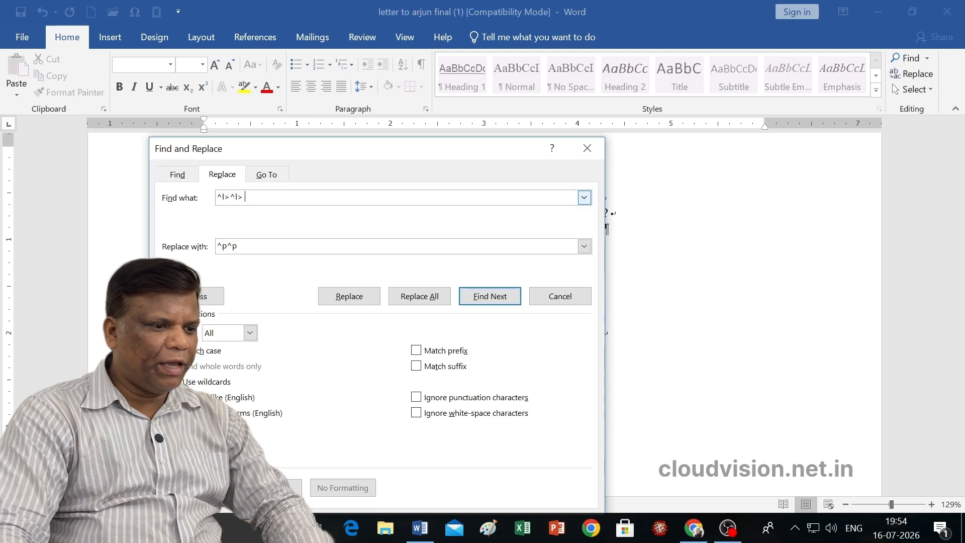
pyautogui.press('Delete')
pyautogui.click(284, 487)
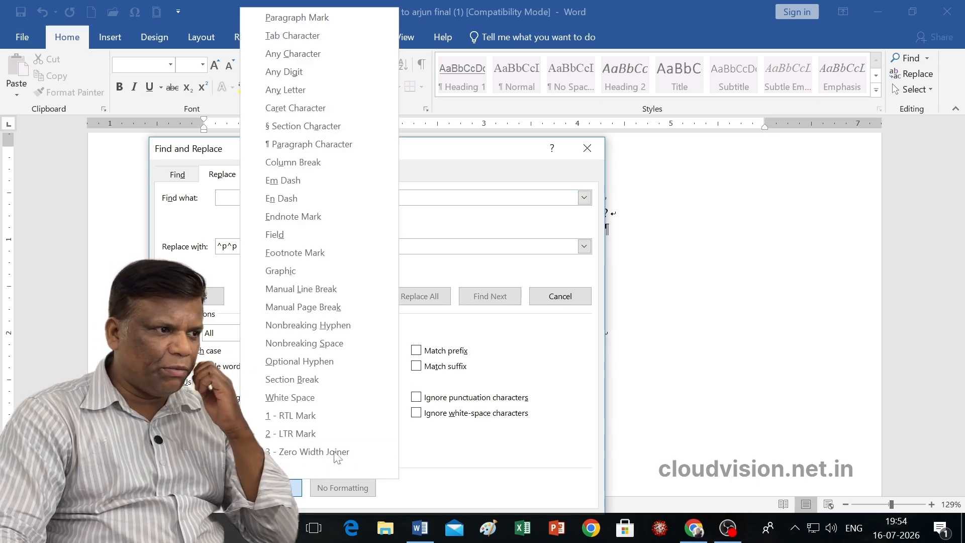
pyautogui.click(312, 291)
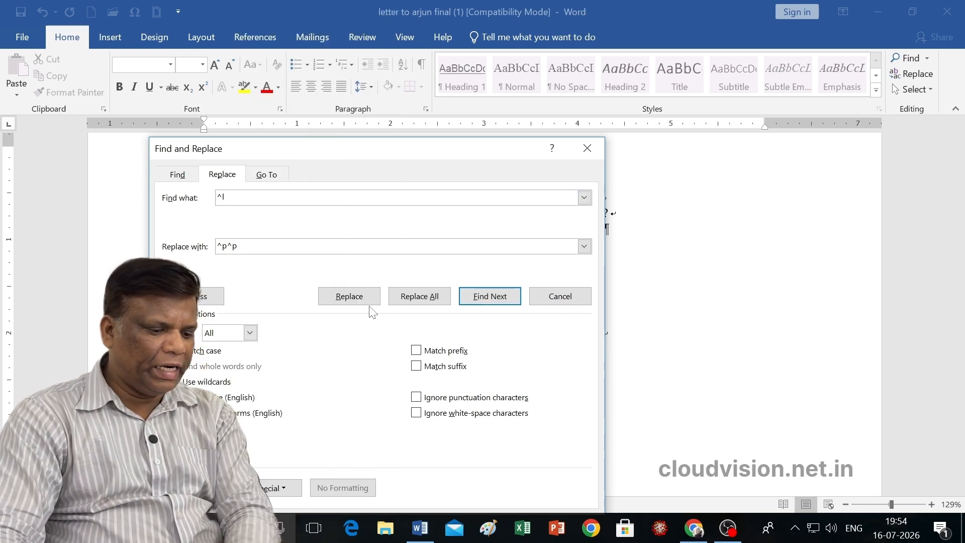
pyautogui.write('>')
pyautogui.press('Tab')
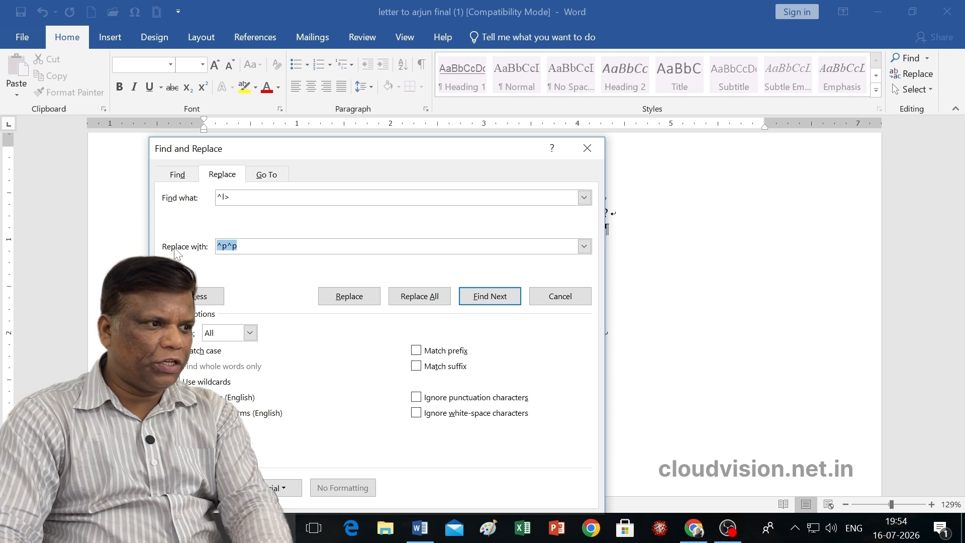
# Clear the replacement text so that matches are removed, replace all of them, and close Find and Replace
pyautogui.press('Delete')
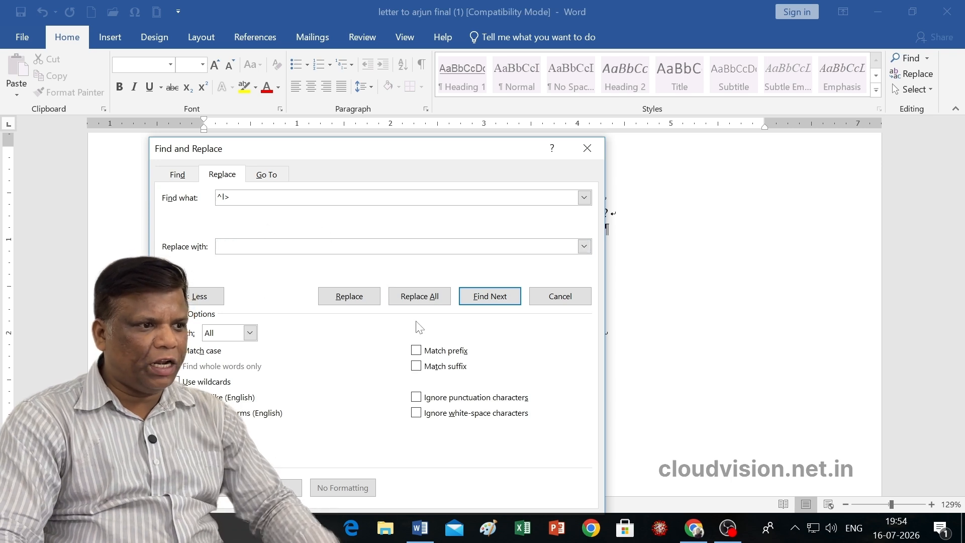
pyautogui.click(419, 297)
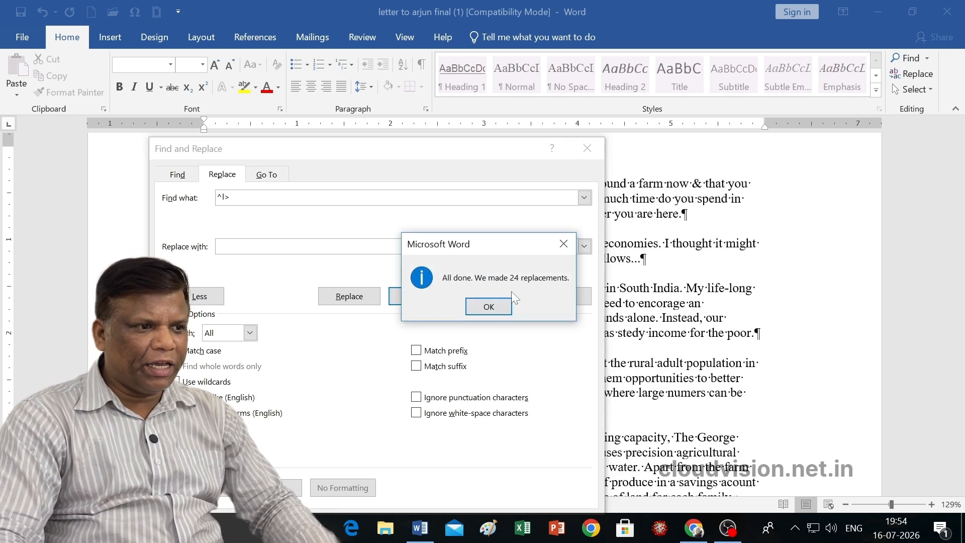
pyautogui.click(489, 307)
pyautogui.click(587, 149)
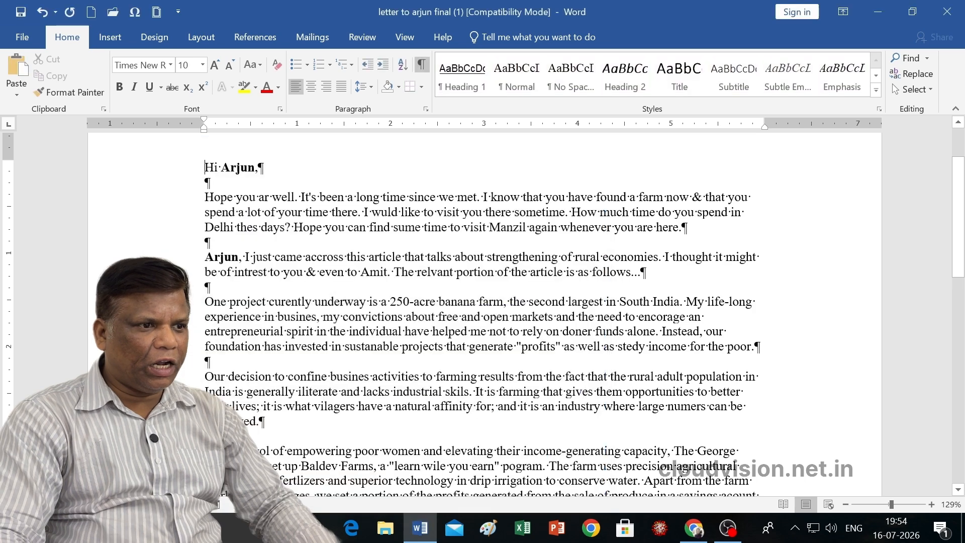
# Select the letter's body paragraphs and justify them
pyautogui.scroll(-2, 482, 301)
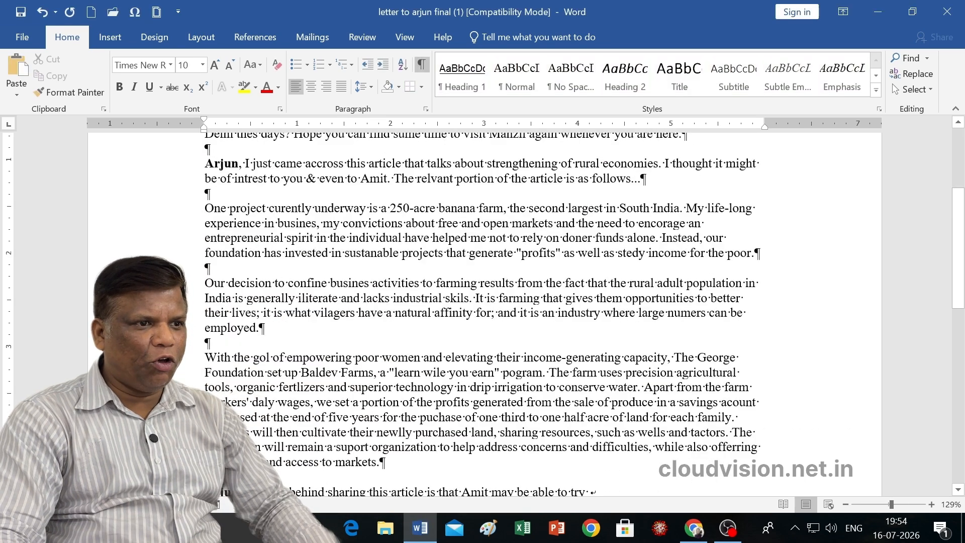
pyautogui.scroll(2, 483, 312)
pyautogui.scroll(-1, 372, 211)
pyautogui.moveTo(371, 165); pyautogui.dragTo(526, 448)
pyautogui.click(342, 86)
pyautogui.click(736, 280)
# Zoom out to 120% and review the justified paragraphs throughout the letter
pyautogui.scroll(3, 736, 279)
pyautogui.scroll(-4, 736, 279)
pyautogui.scroll(-1, 736, 280)
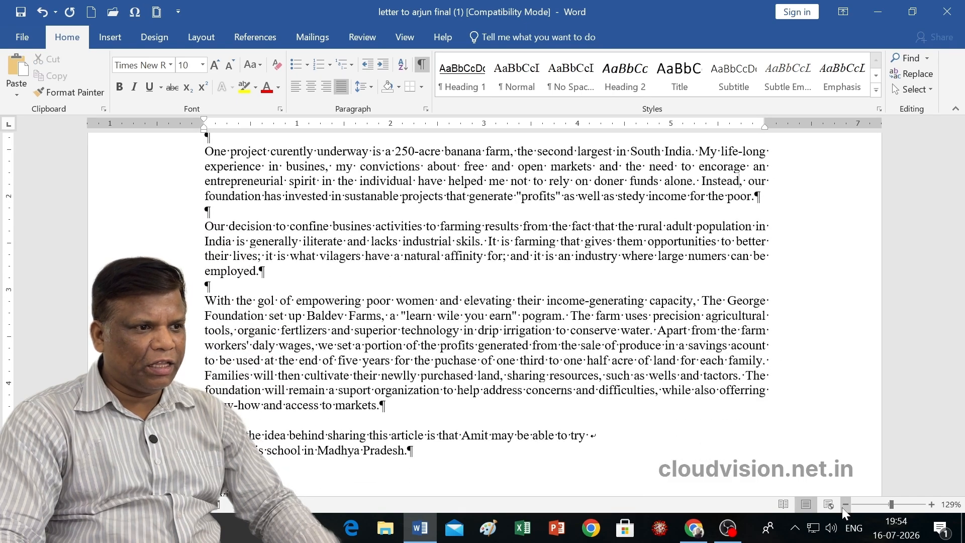
pyautogui.click(845, 504)
pyautogui.click(845, 505)
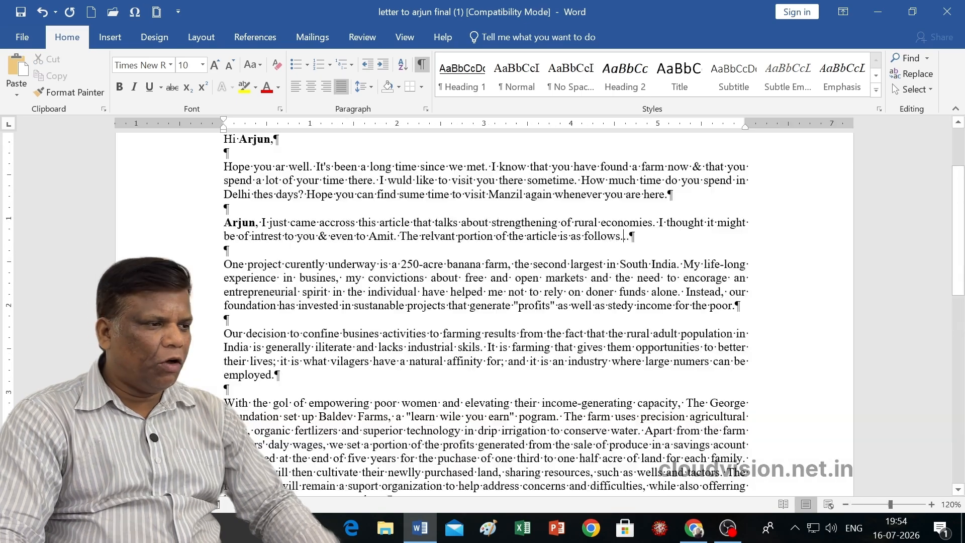
pyautogui.scroll(1, 843, 507)
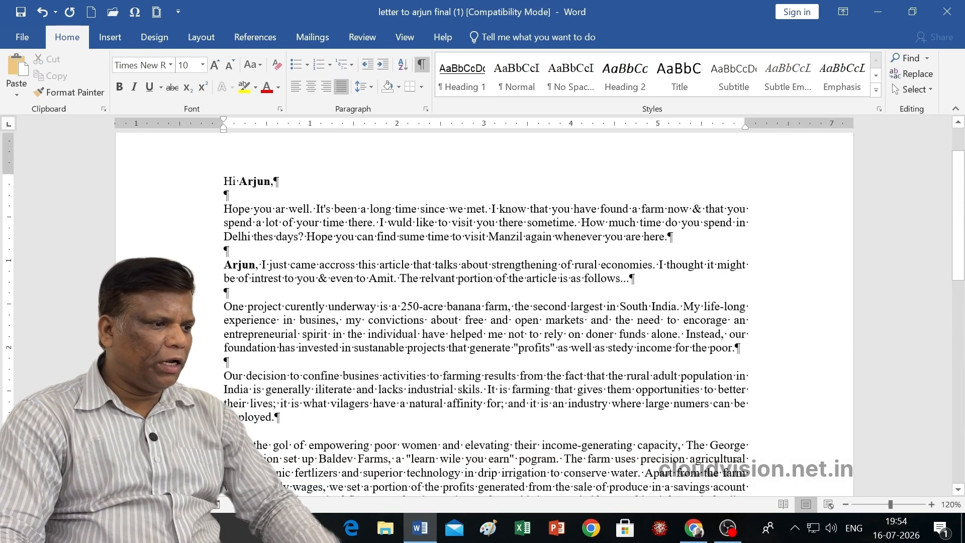
pyautogui.scroll(-1, 843, 507)
pyautogui.scroll(1, 842, 507)
# From the document's start, replace all occurrences of the addressee's first name with another first name
pyautogui.click(267, 181)
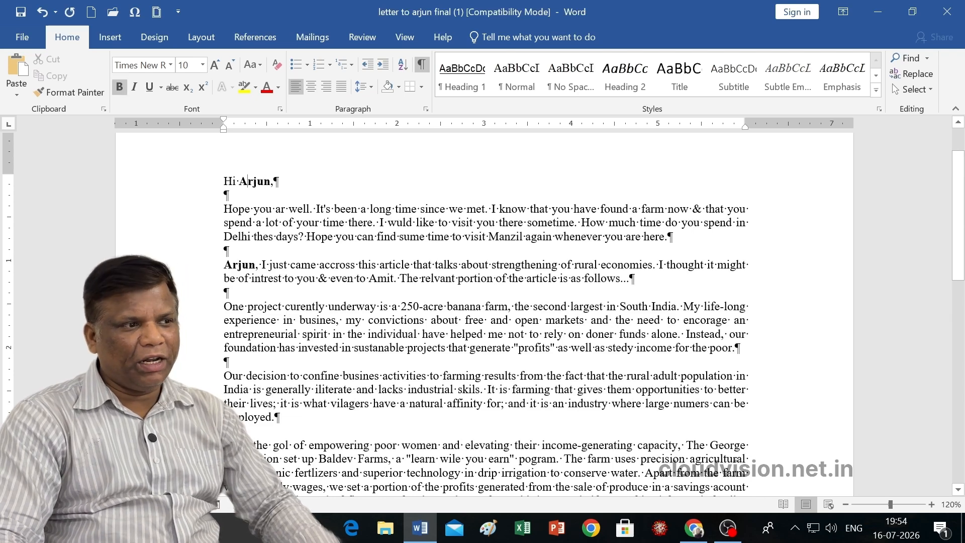
pyautogui.press('Home')
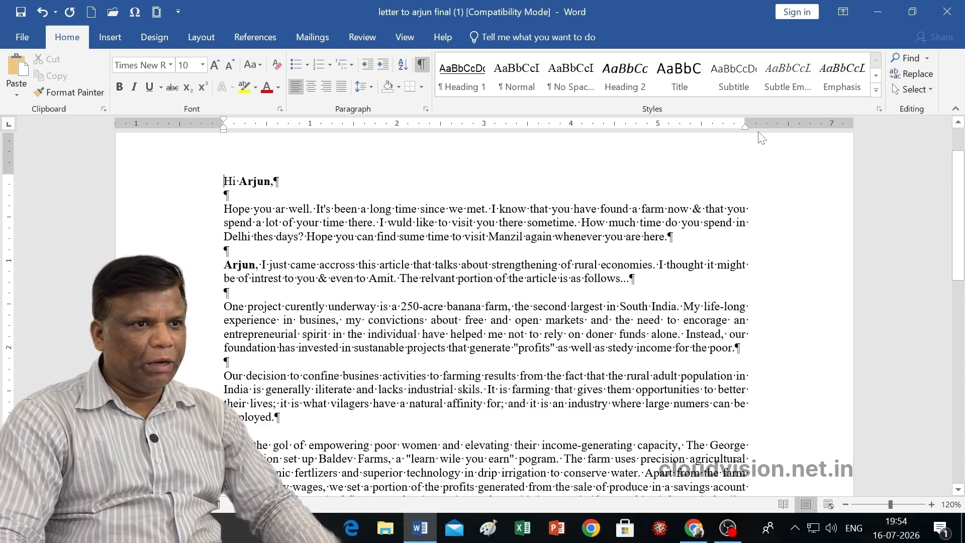
pyautogui.click(911, 73)
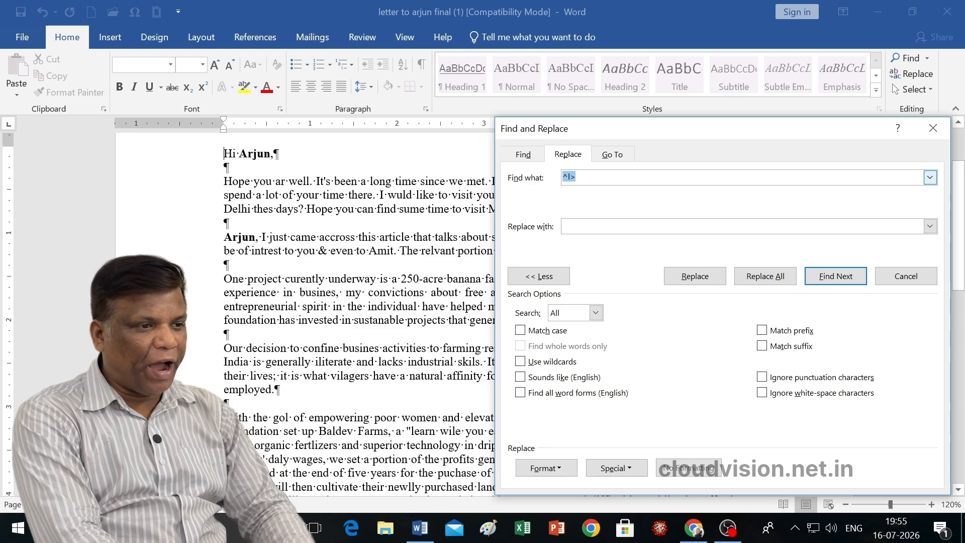
pyautogui.write('Arjun')
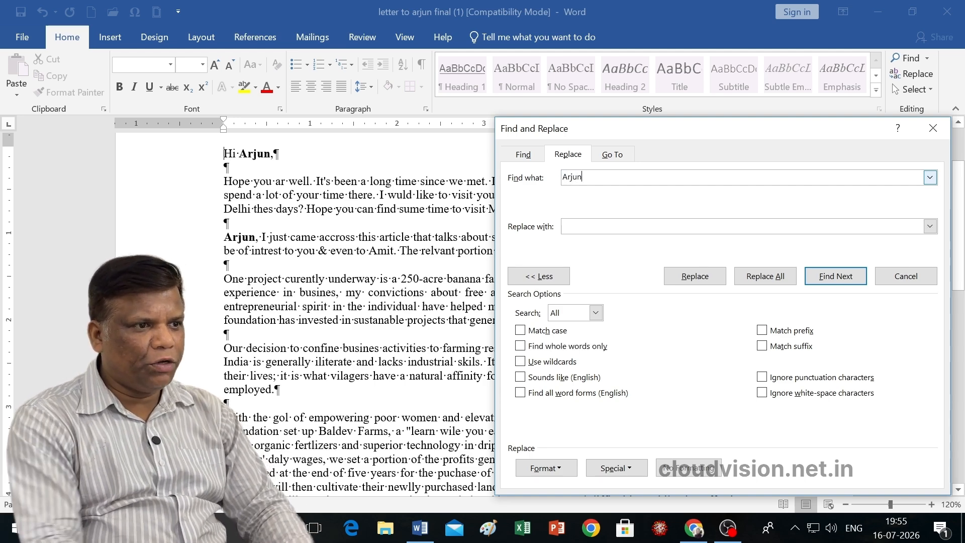
pyautogui.press('Tab')
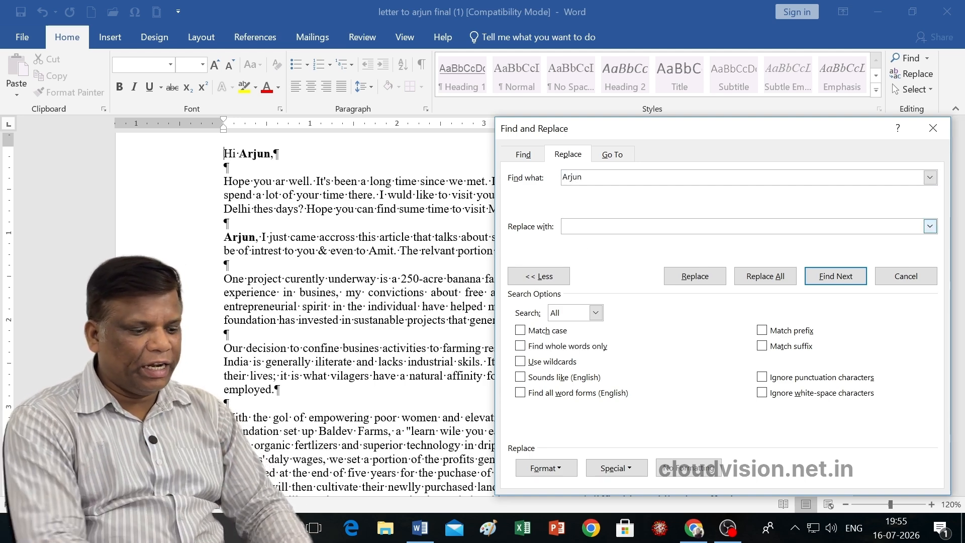
pyautogui.write('Karan')
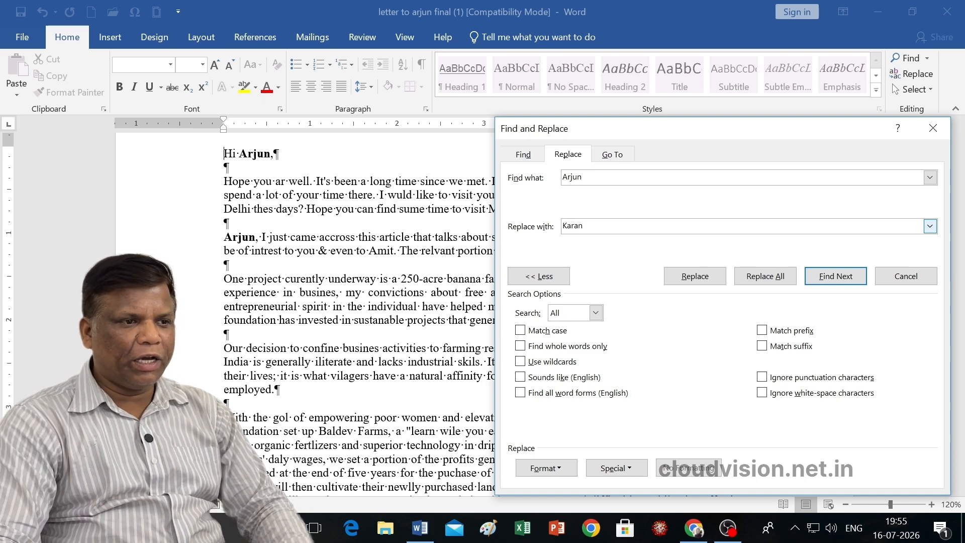
pyautogui.click(752, 279)
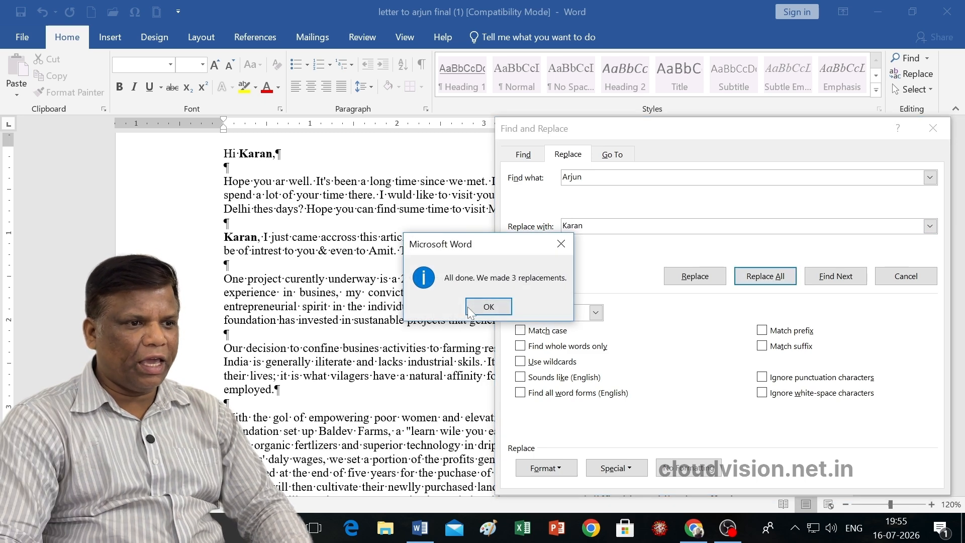
pyautogui.click(489, 306)
# Check the replaced names through the end of the letter, close Find and Replace, and return to the document's start
pyautogui.click(224, 166)
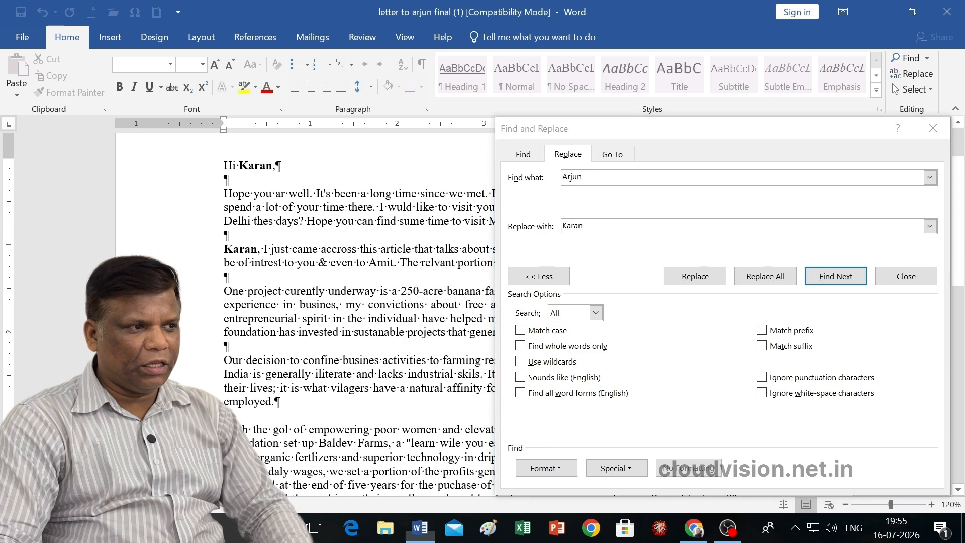
pyautogui.hotkey('ctrl', 'End')
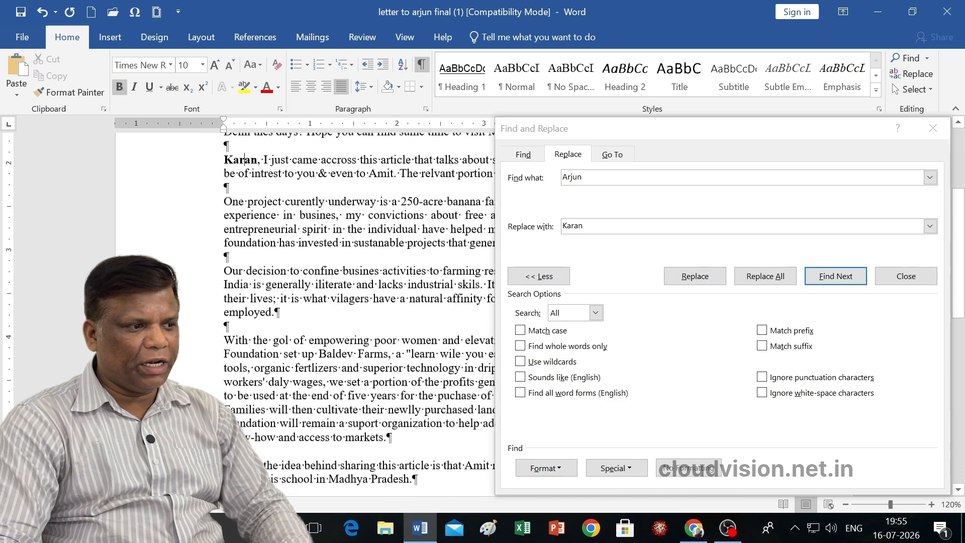
pyautogui.press('Escape')
pyautogui.hotkey('ctrl', 'Home')
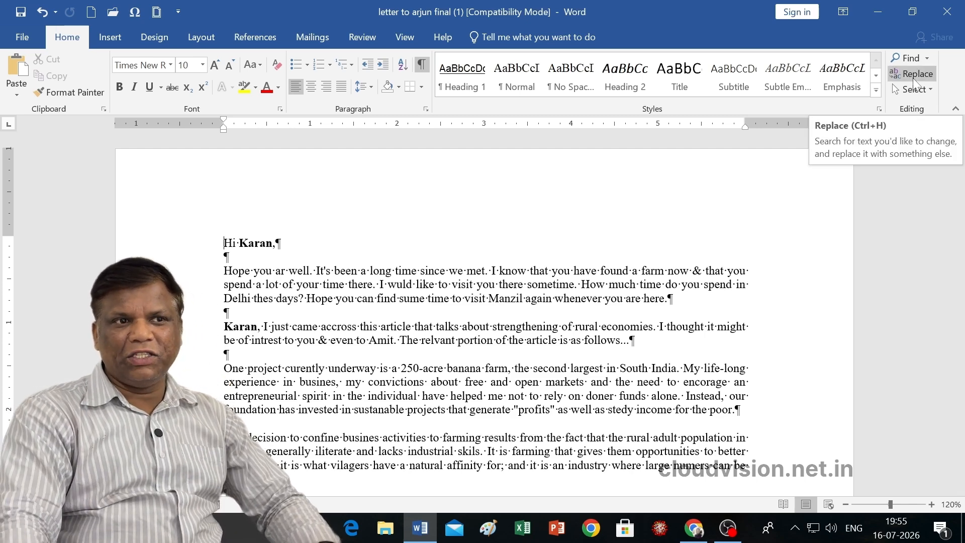
# Reopen Find and Replace, examine the special characters available for searching, and close the dialog without replacing anything
pyautogui.click(913, 77)
pyautogui.moveTo(799, 132); pyautogui.dragTo(574, 42)
pyautogui.click(380, 382)
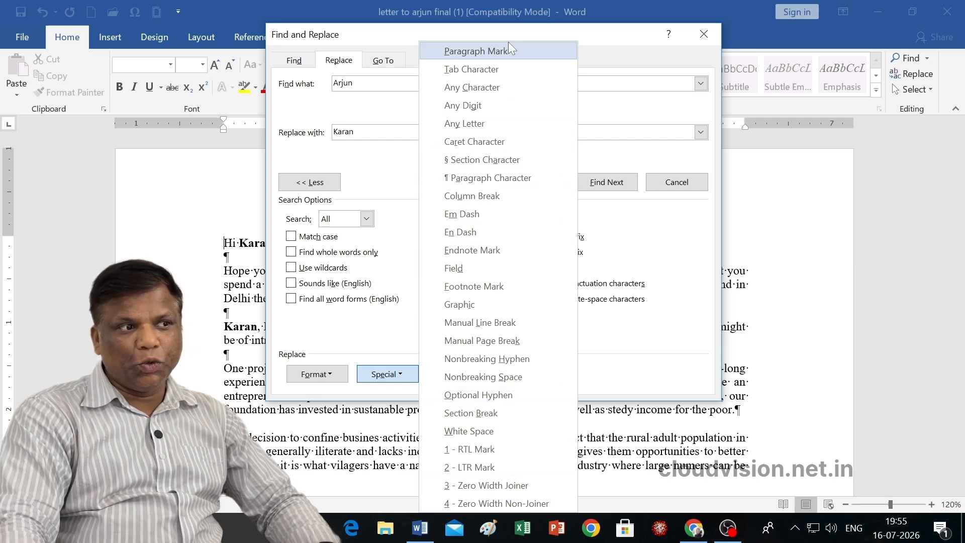
pyautogui.click(675, 184)
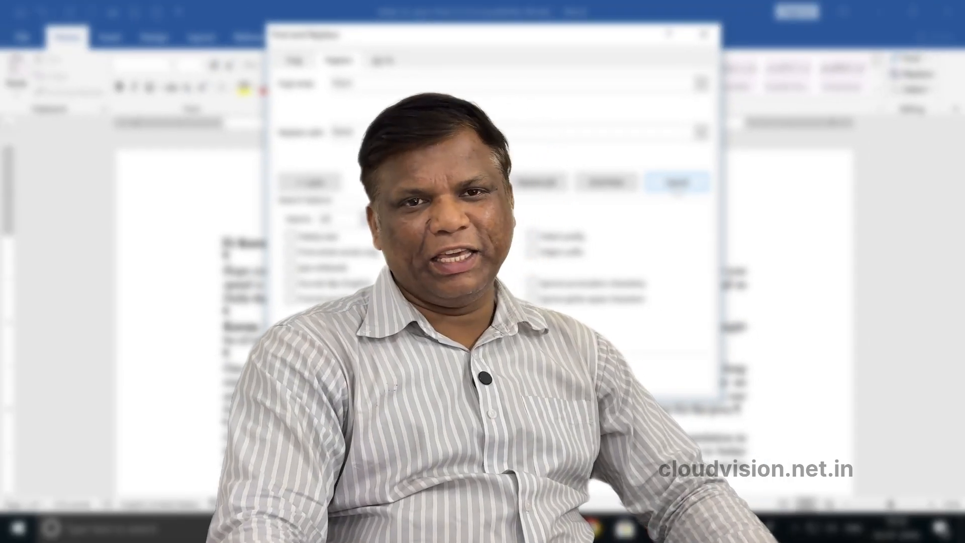
pyautogui.click(676, 184)
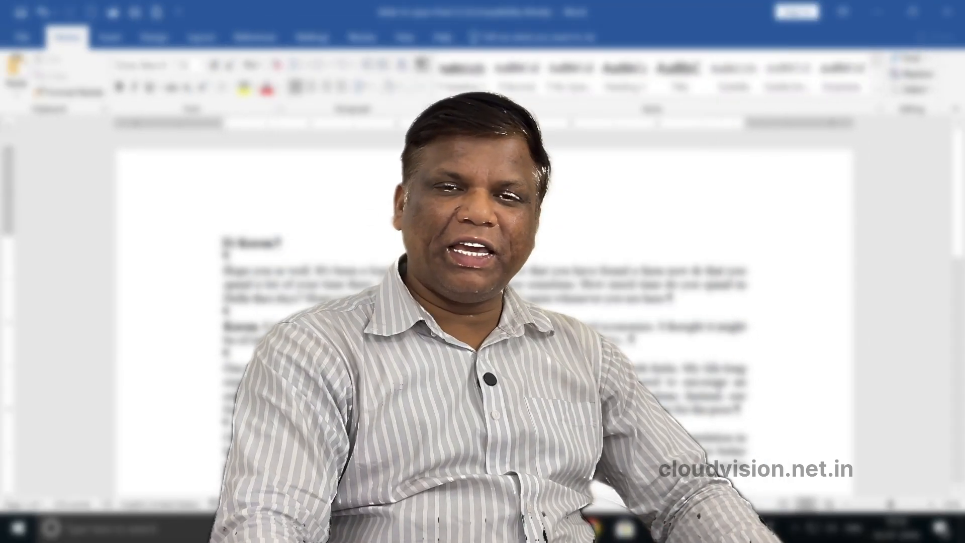